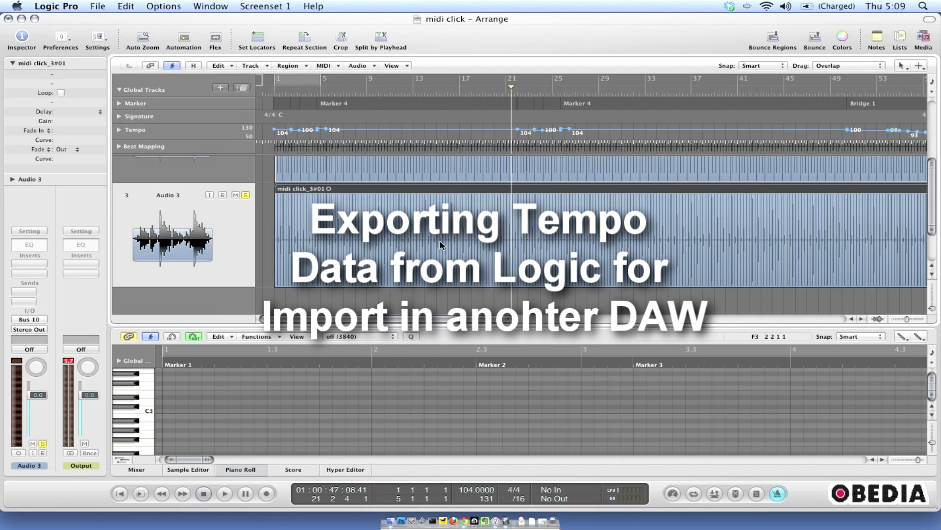
Move the playhead back from bar 21 to bar 5 in the Arrange bar ruler.
scroll(341, 234, "down", 1)
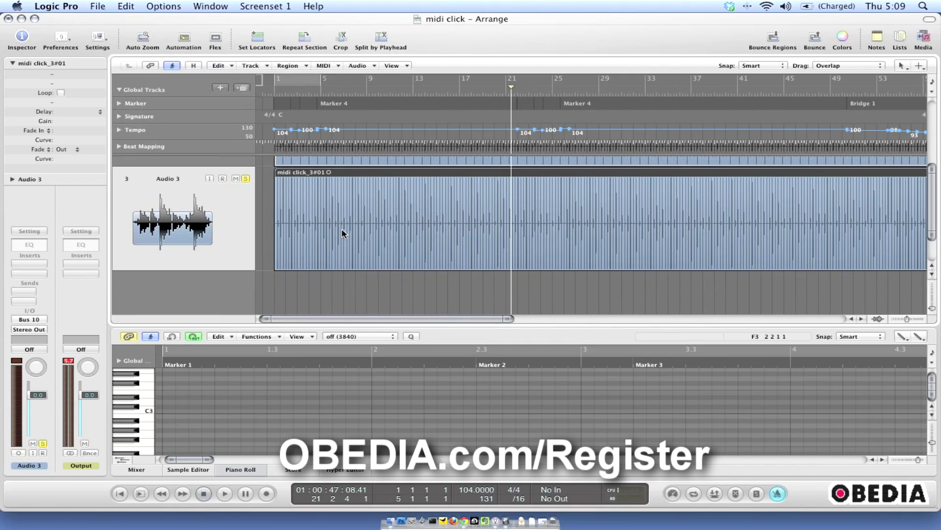
scroll(347, 234, "down", 1)
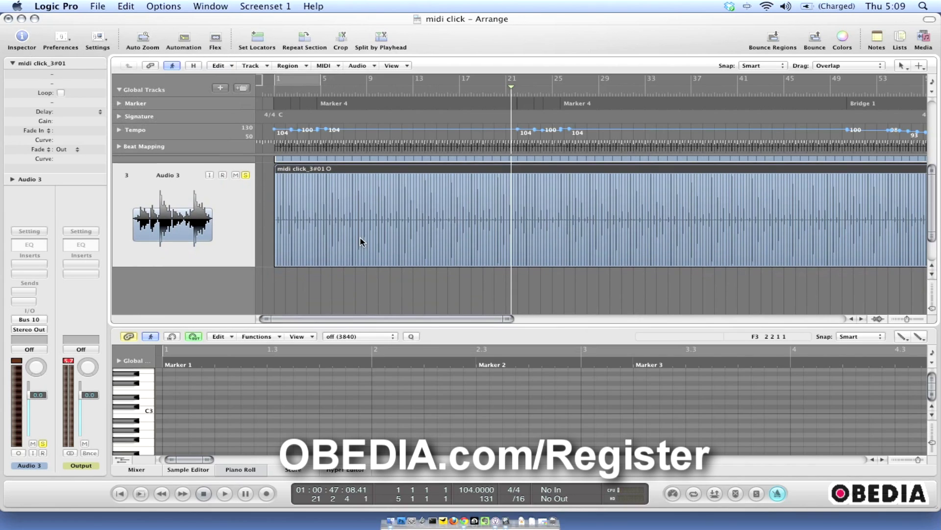
scroll(360, 241, "down", 2)
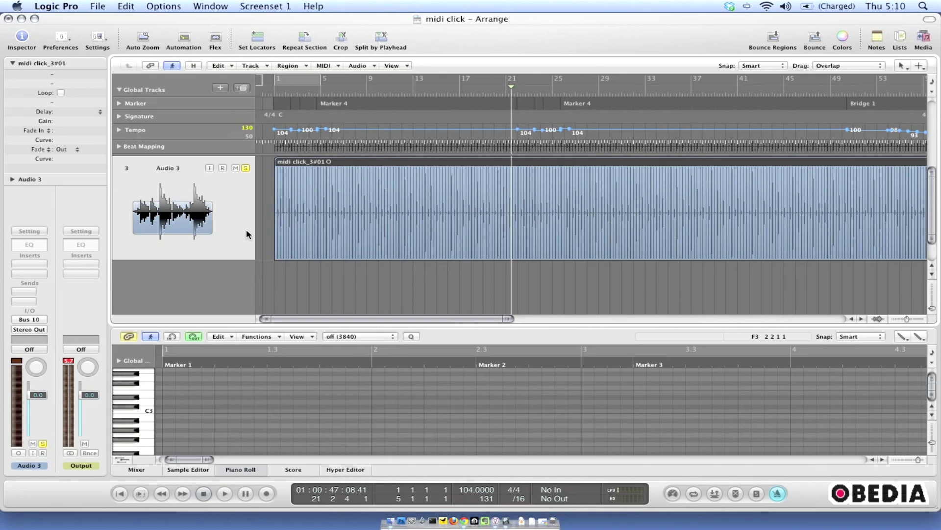
scroll(239, 216, "up", 2)
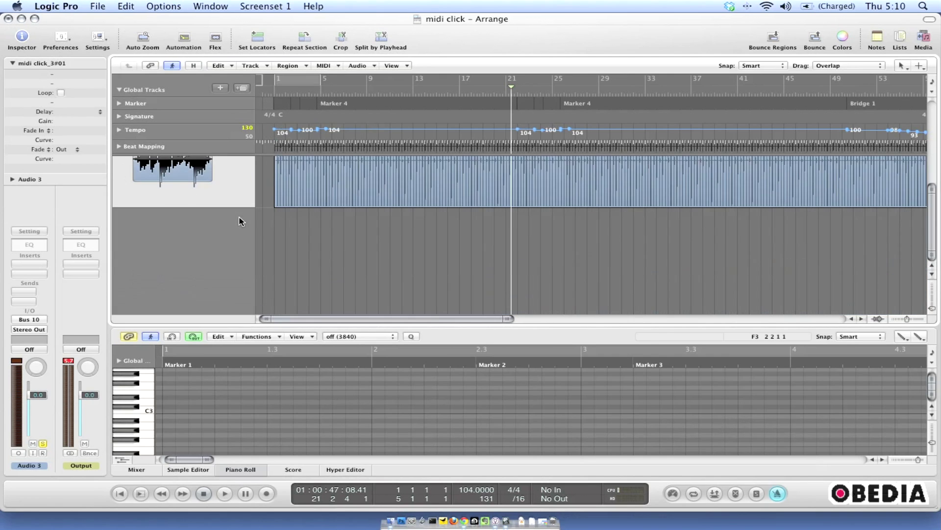
scroll(240, 217, "down", 1)
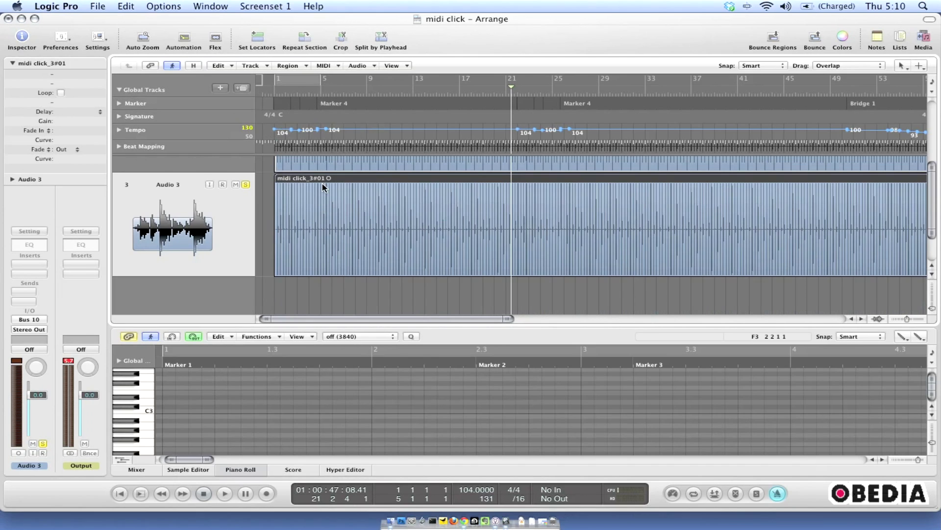
left_click(332, 94)
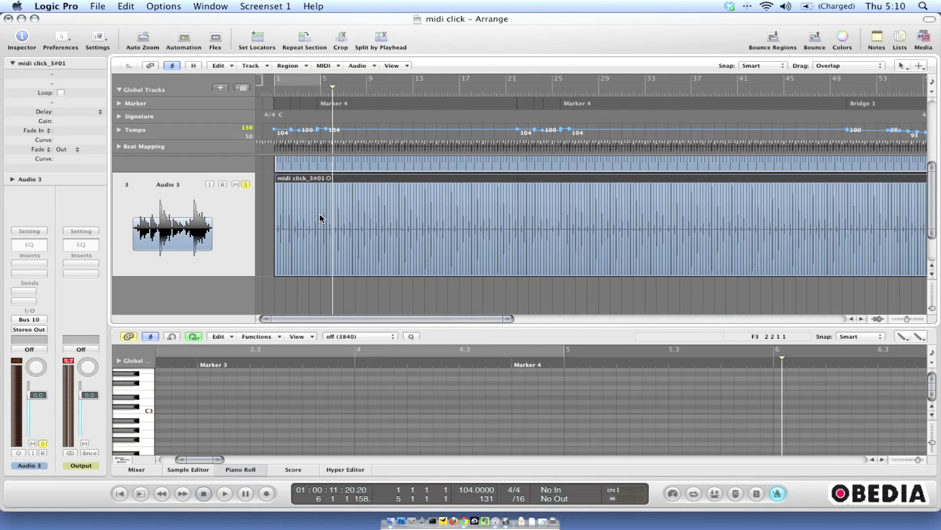
Bring up the New Tracks dialog set to one Software Instrument track on Output 1–2.
scroll(319, 217, "down", 3)
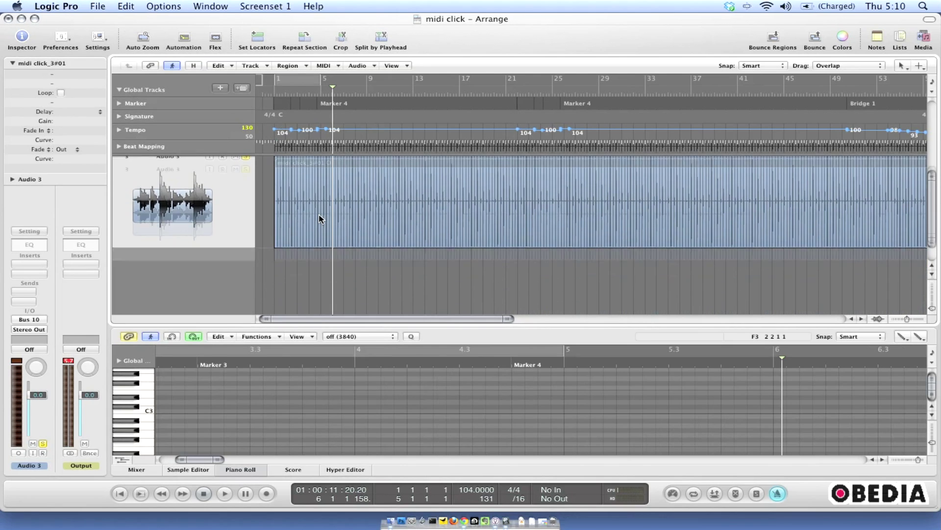
scroll(319, 217, "up", 3)
scroll(319, 218, "down", 1)
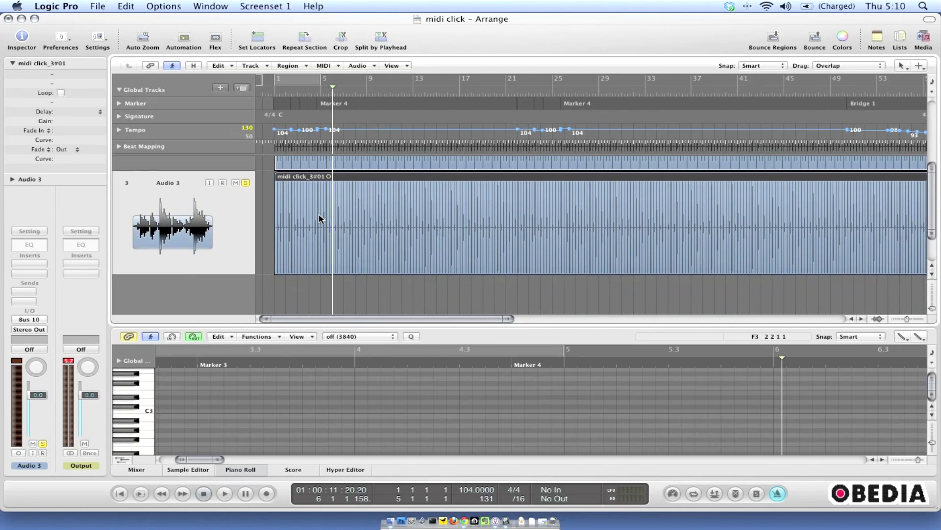
scroll(319, 218, "down", 1)
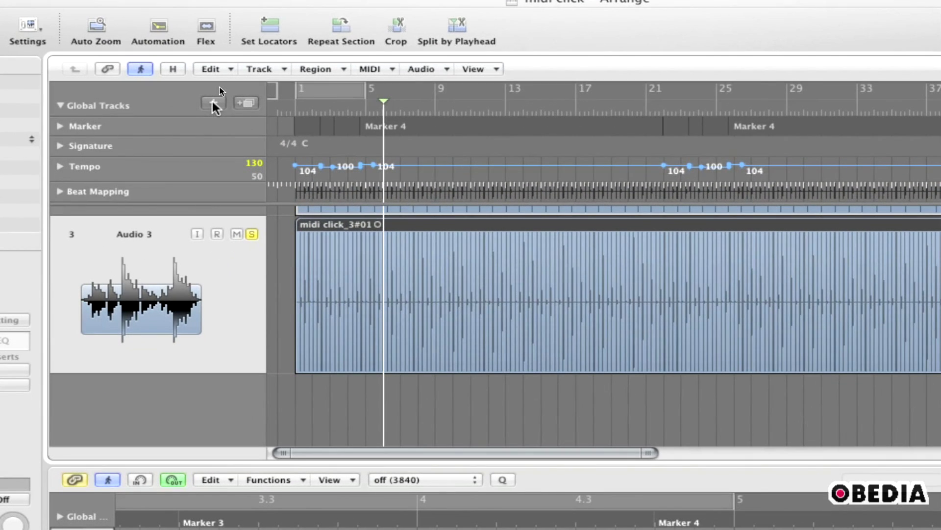
left_click(198, 114)
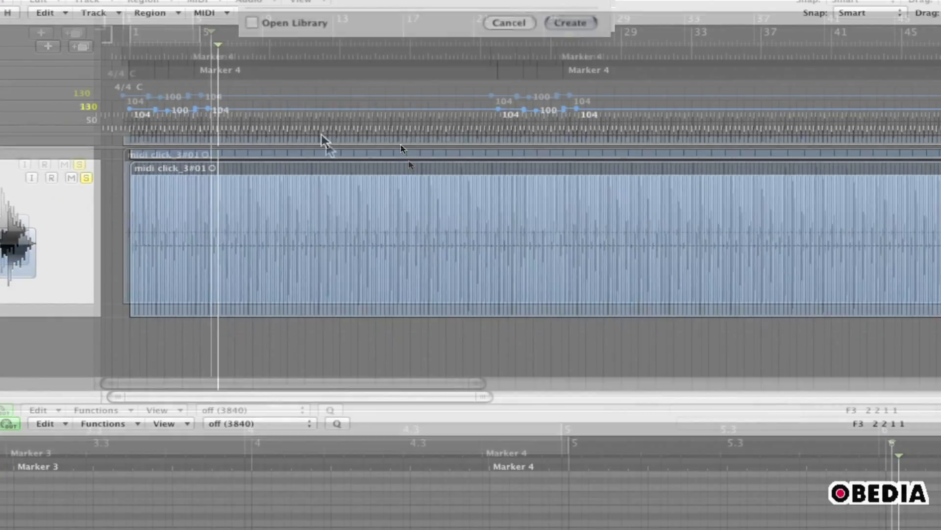
Create one Software Instrument track, Inst 1, as track 4 below the click region.
left_click(424, 123)
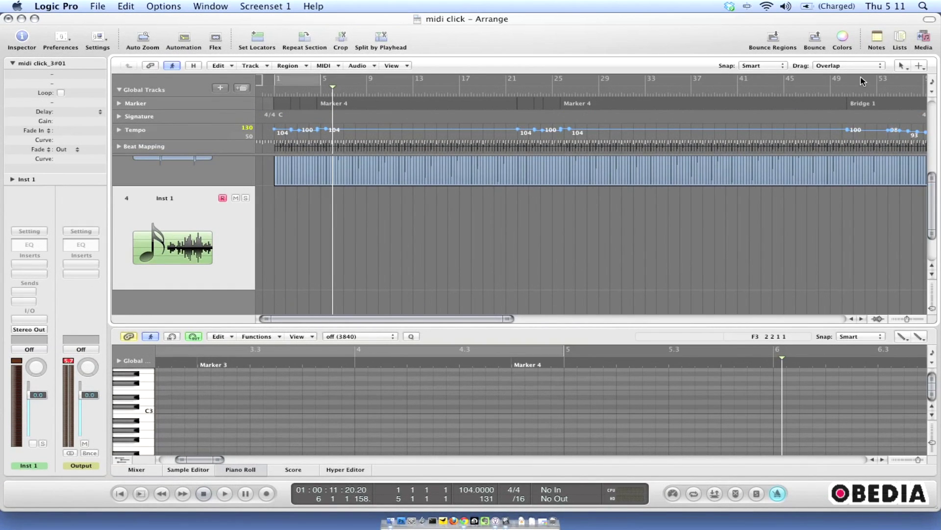
left_click(902, 66)
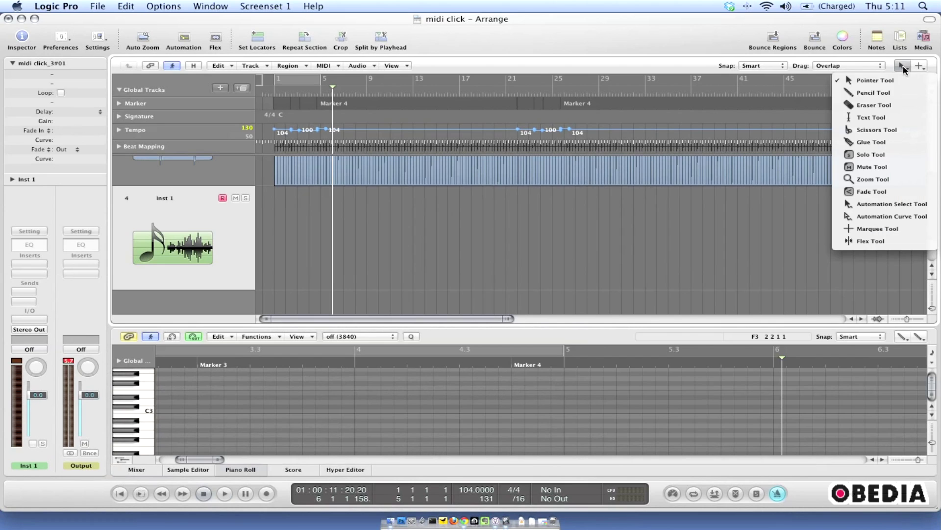
With the Pencil tool, draw a MIDI region at bar 1 on Inst 1 holding one C3 note.
left_click(878, 93)
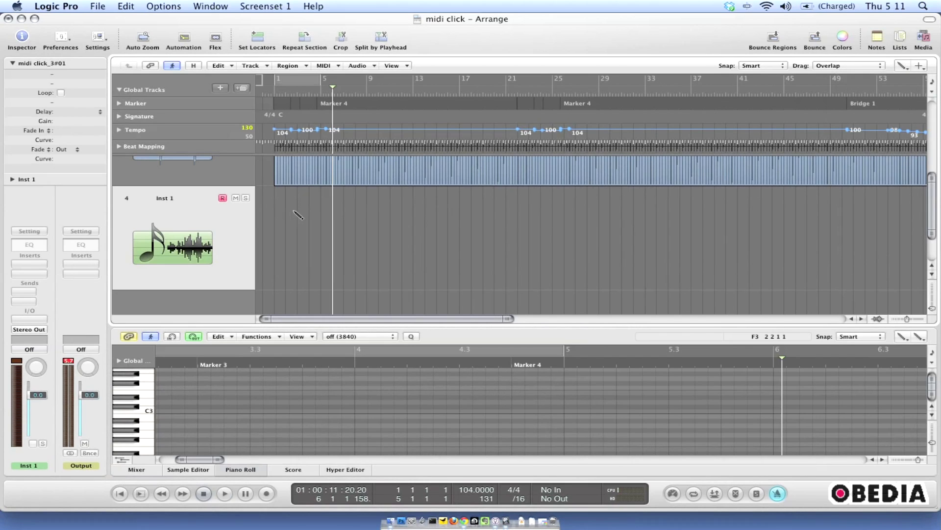
left_click(285, 225)
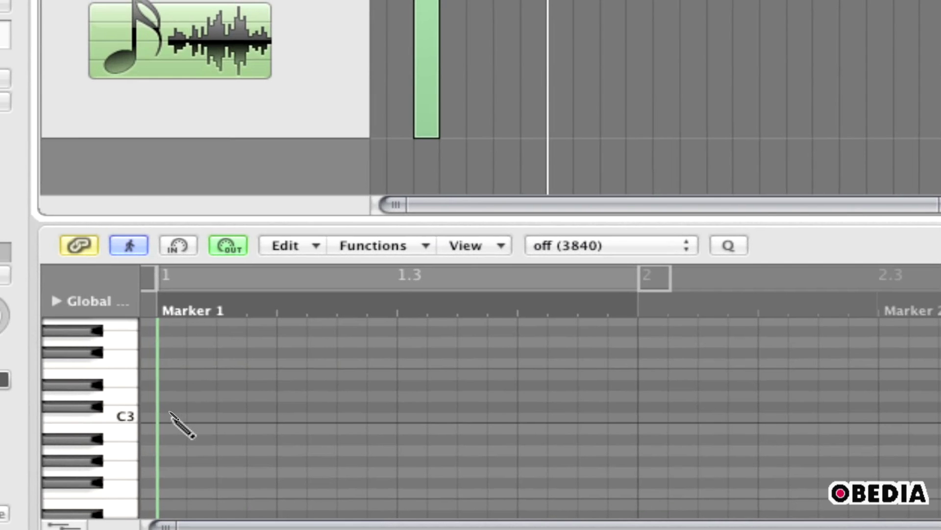
left_click(169, 416)
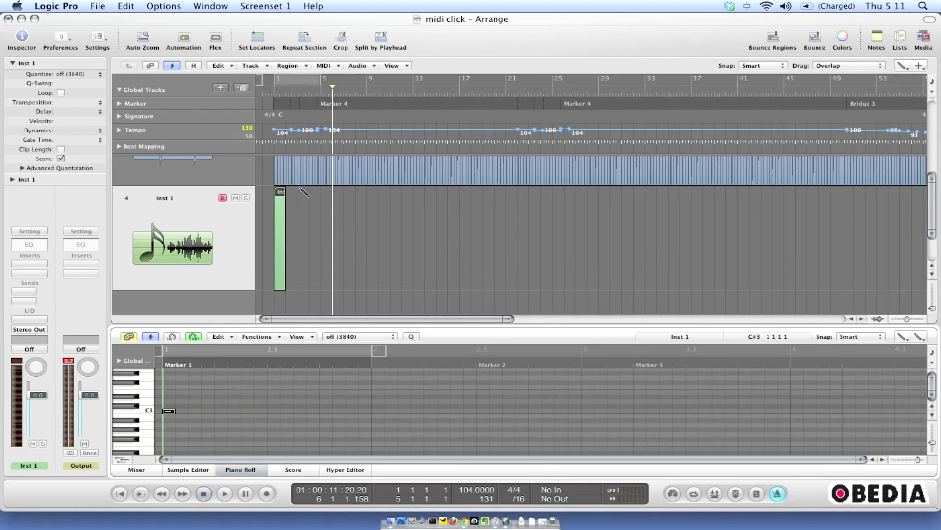
left_click(349, 88)
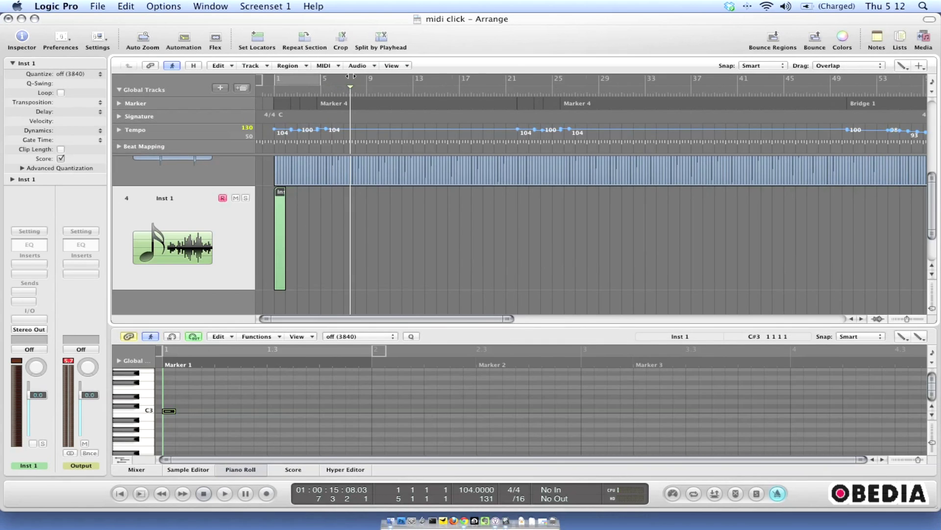
Zoom the arrangement out to about 130 bars and turn on a four-bar cycle range.
key("ctrl+Left")
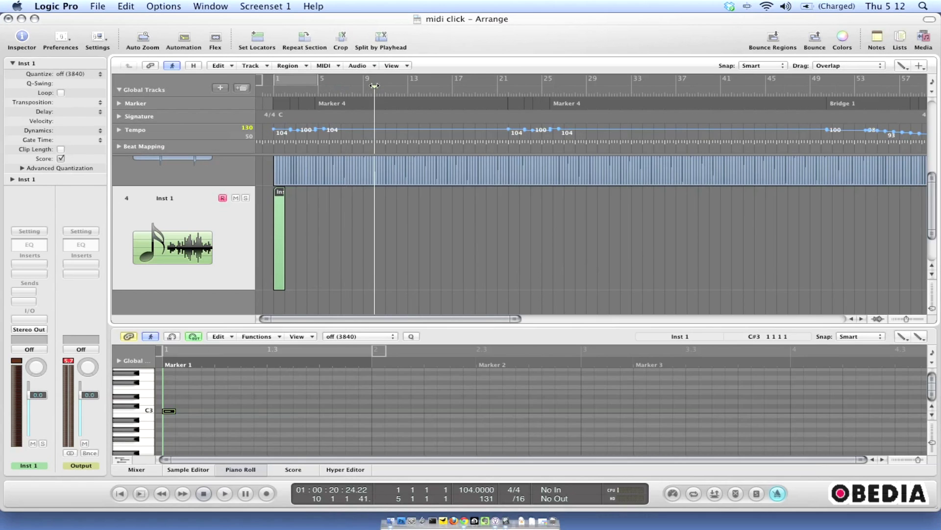
left_click_drag(371, 79, 376, 64)
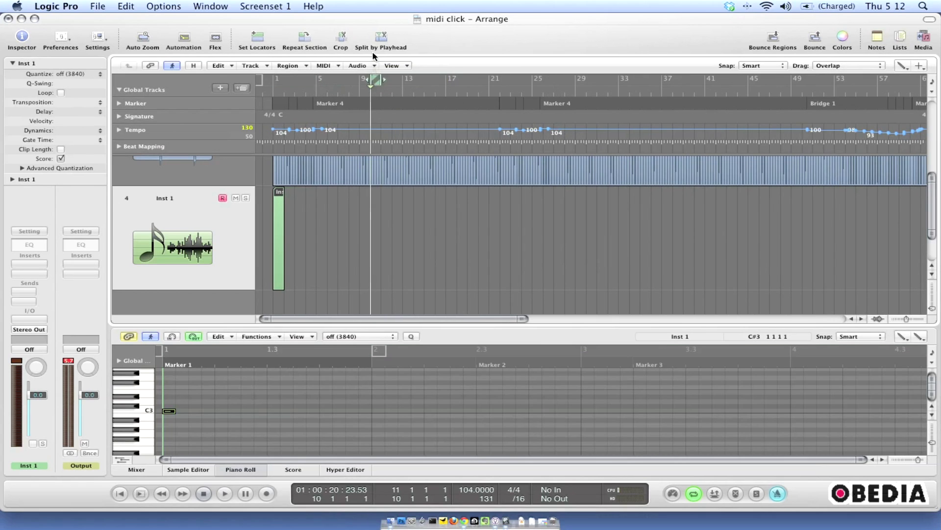
key("ctrl+Left")
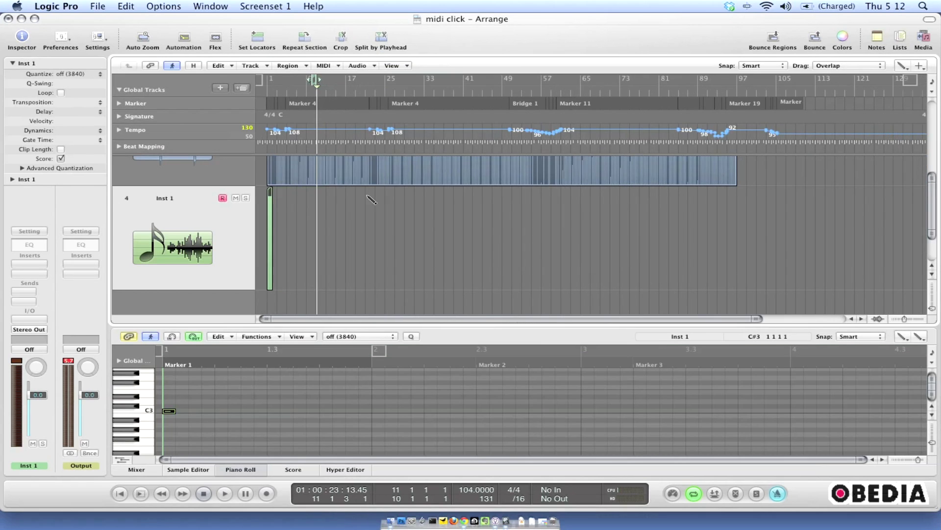
With the Pointer tool, stretch the Inst 1 region from bar 1 to around bar 105.
left_click(902, 65)
left_click(878, 84)
left_click_drag(269, 284, 804, 278)
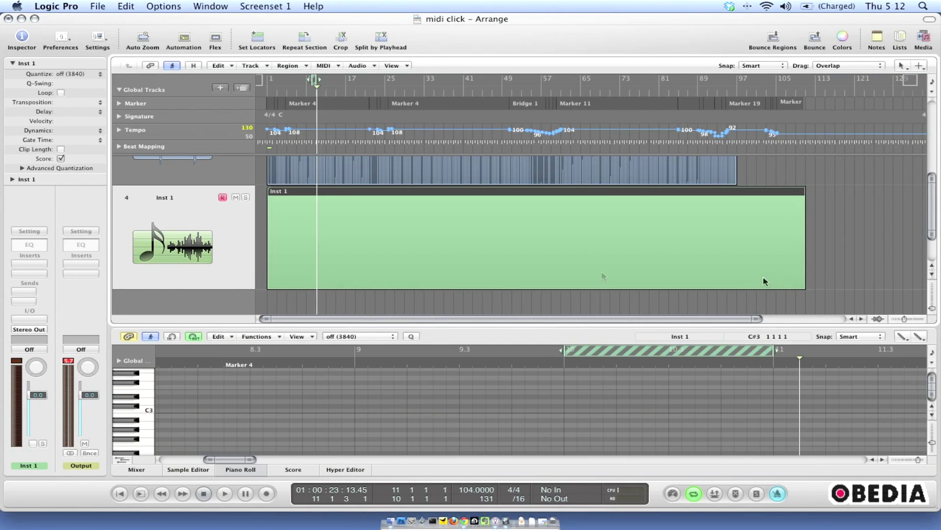
left_click(344, 409)
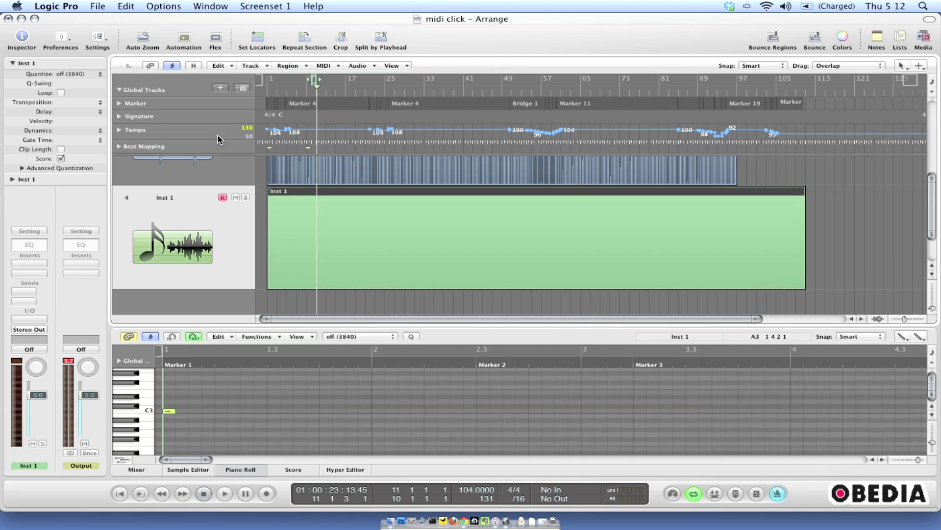
left_click(98, 6)
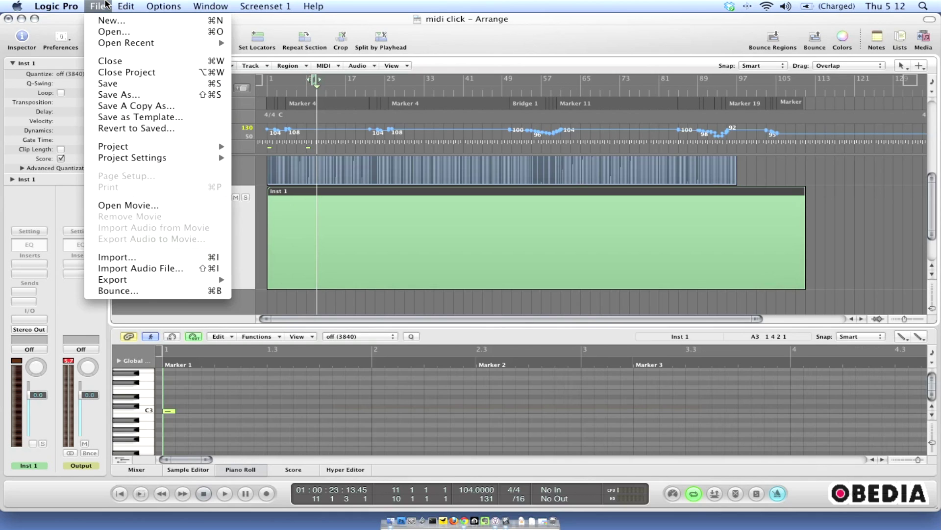
Export the selected region as a MIDI file named 'midi click'.
mouse_move(197, 288)
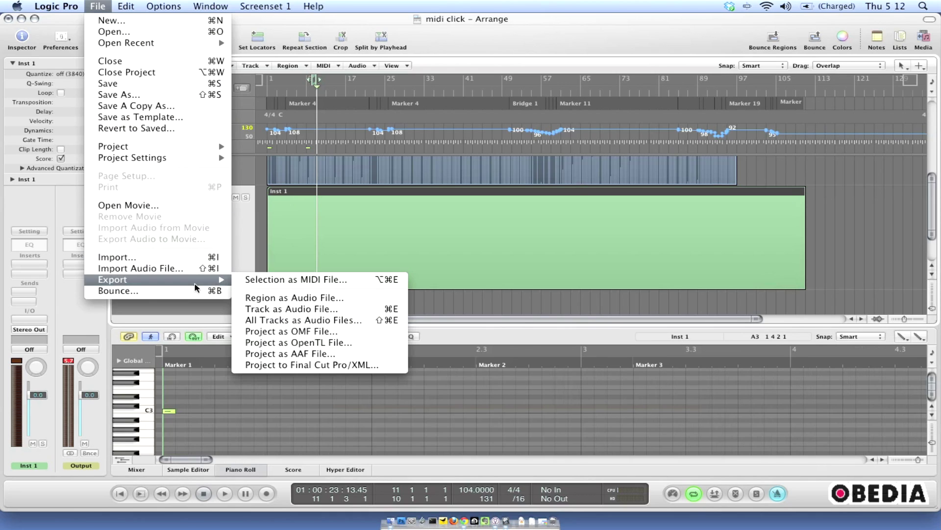
left_click(310, 280)
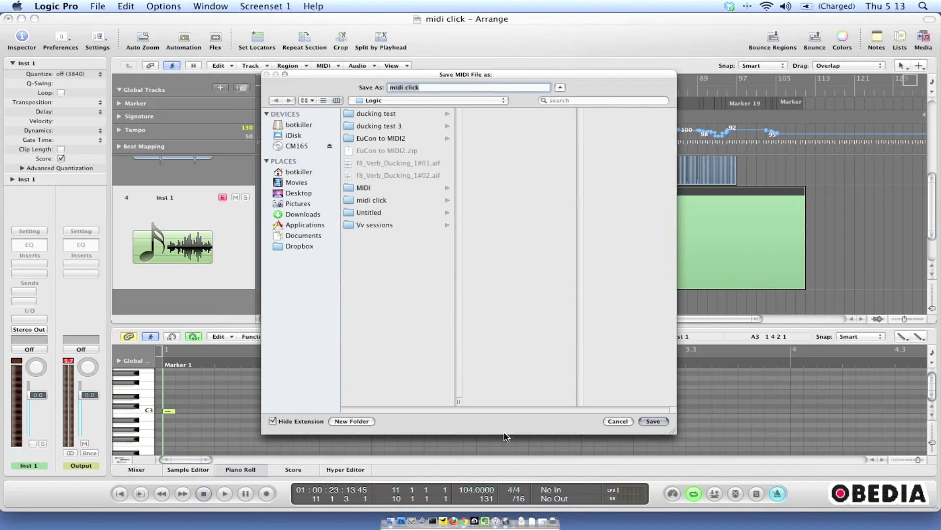
left_click(654, 421)
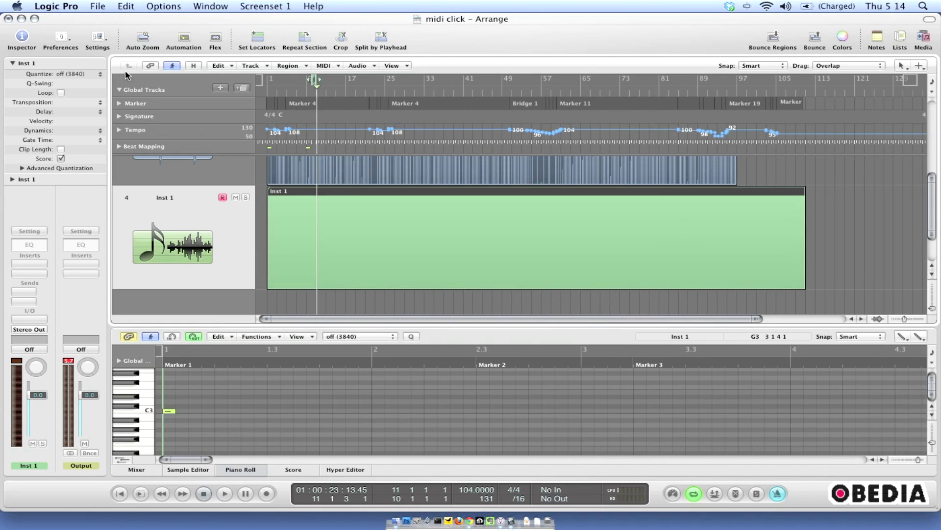
left_click(97, 6)
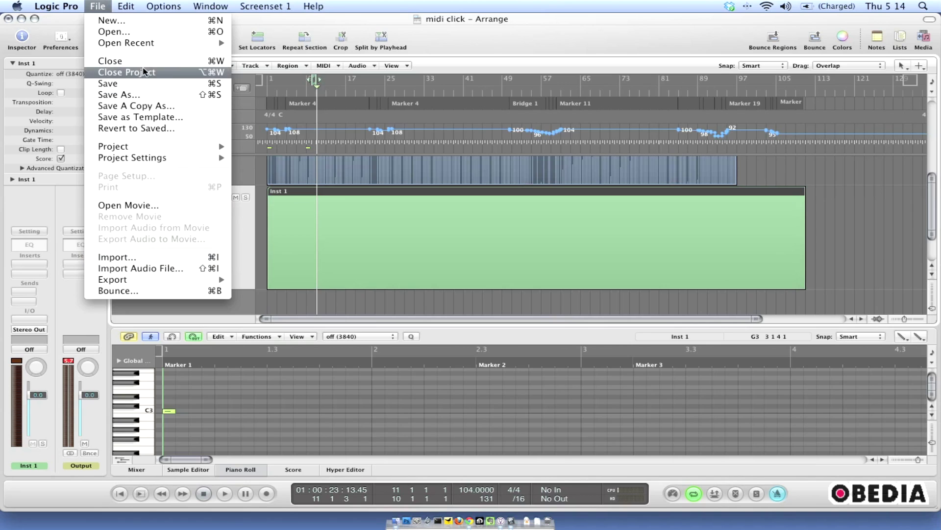
Open midi click.mid without closing the current project, creating a new environment for it.
left_click(125, 72)
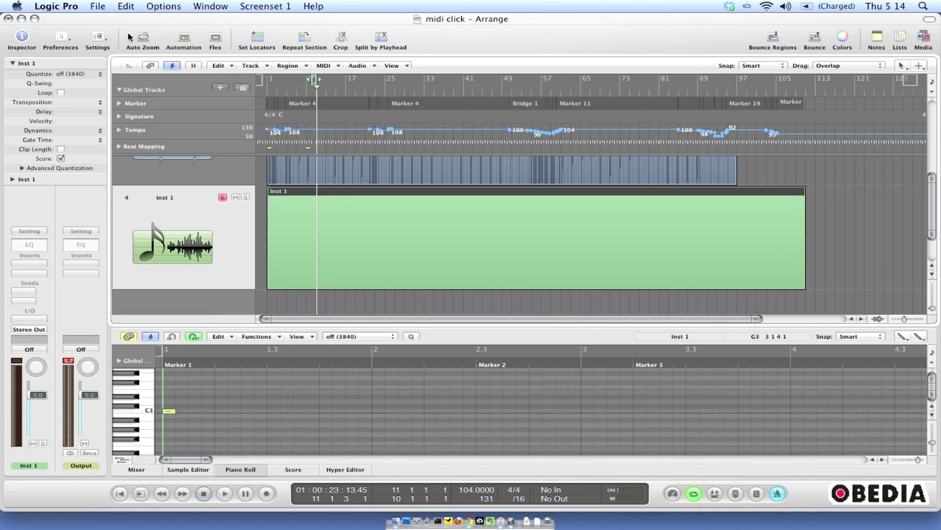
left_click(98, 6)
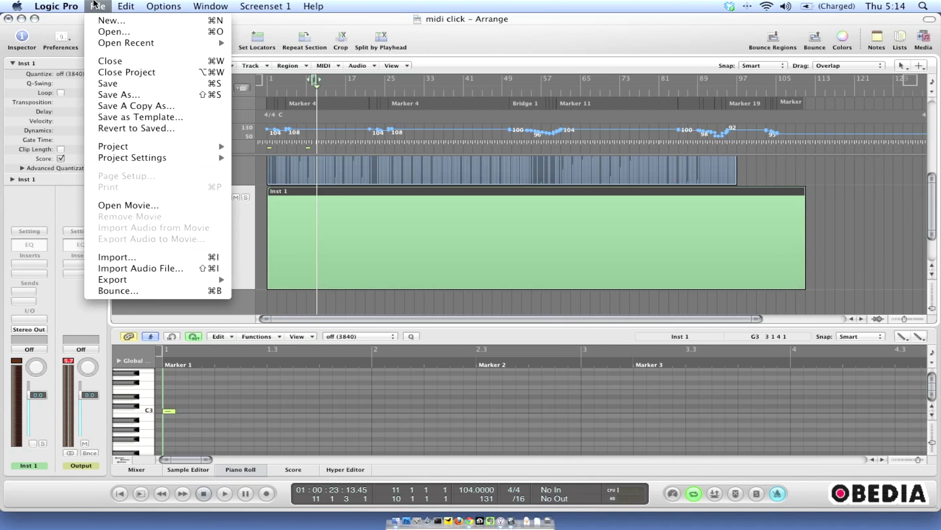
left_click(106, 32)
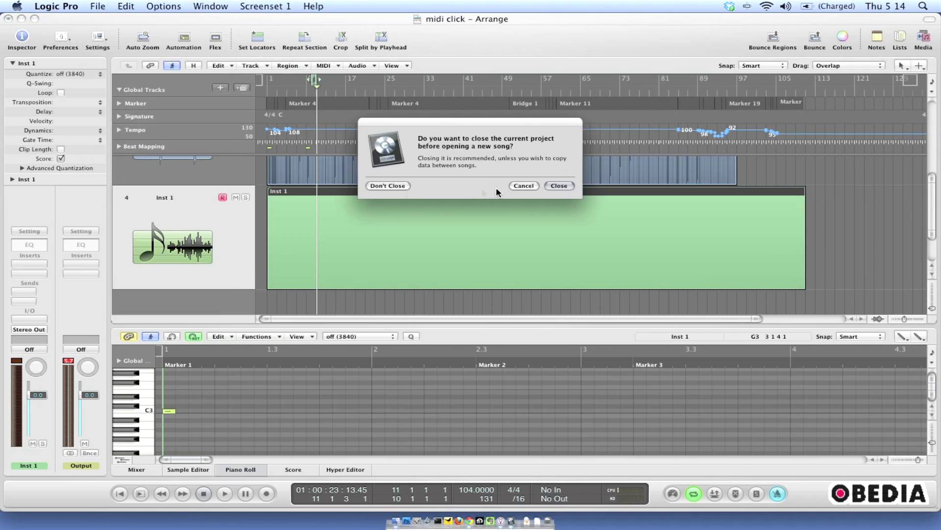
left_click(387, 185)
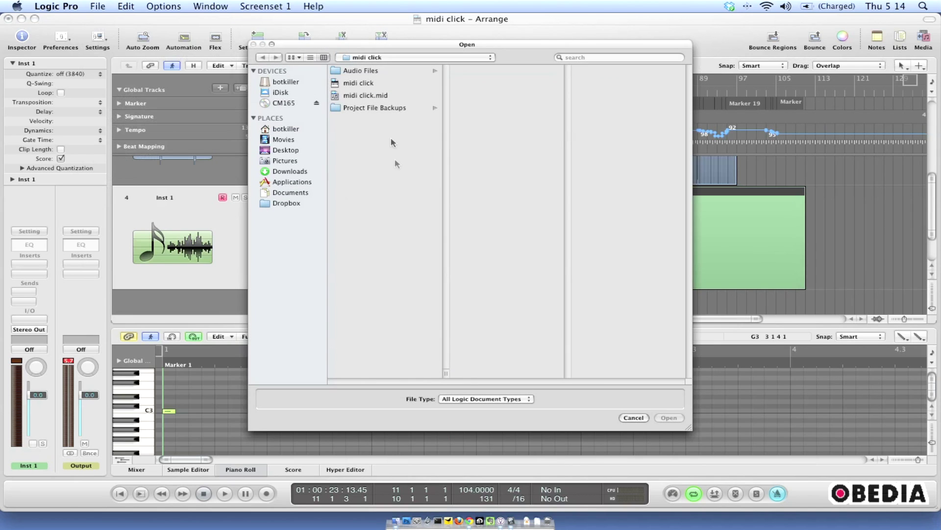
left_click_drag(365, 50, 364, 35)
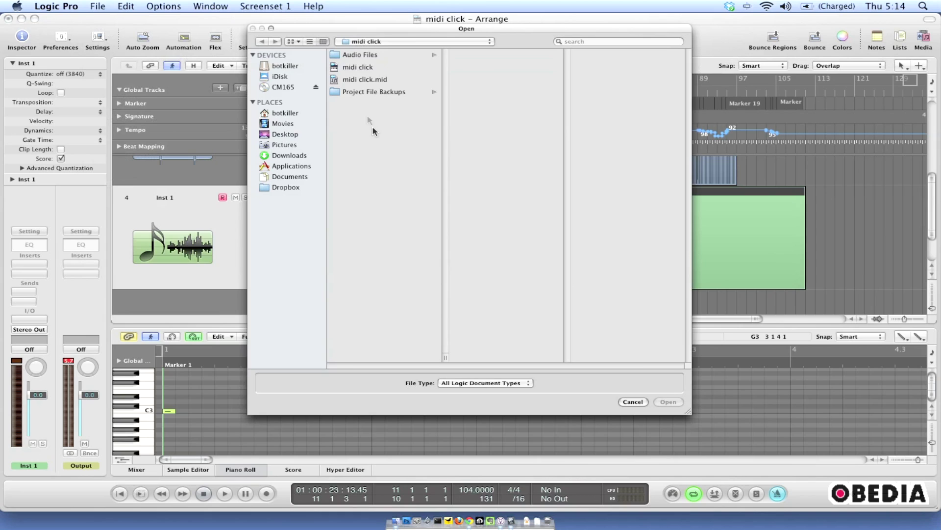
left_click(355, 80)
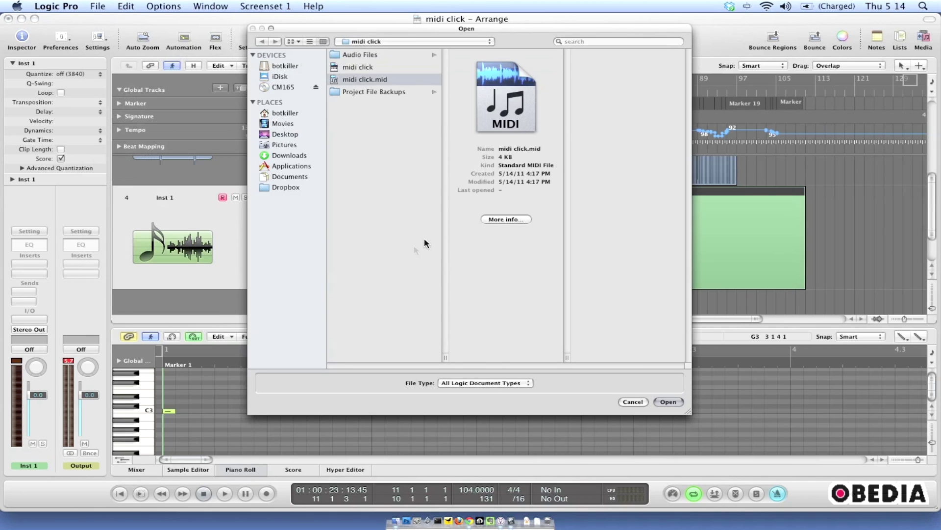
left_click(668, 401)
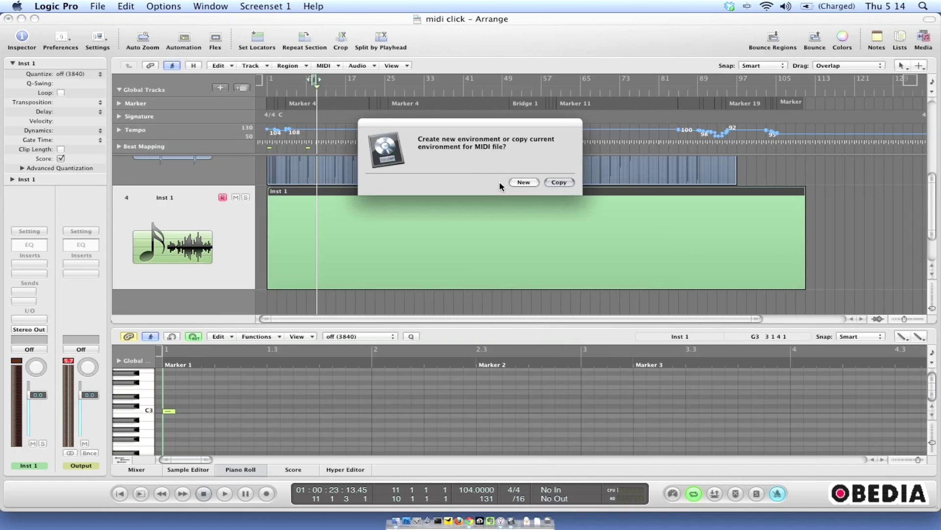
left_click(523, 182)
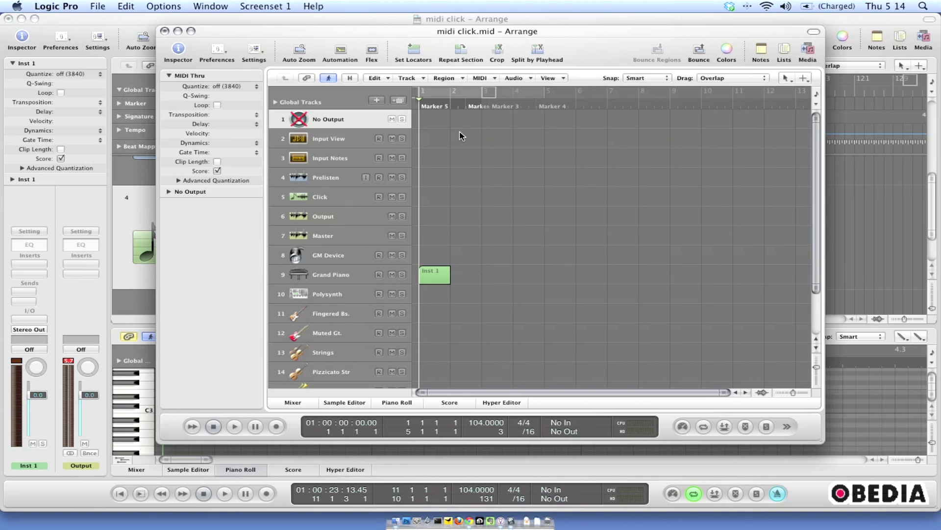
Show the Marker, Signature and Tempo global tracks, expand the tempo curve, and select the Inst 1 region on track 9.
left_click(272, 103)
left_click(275, 141)
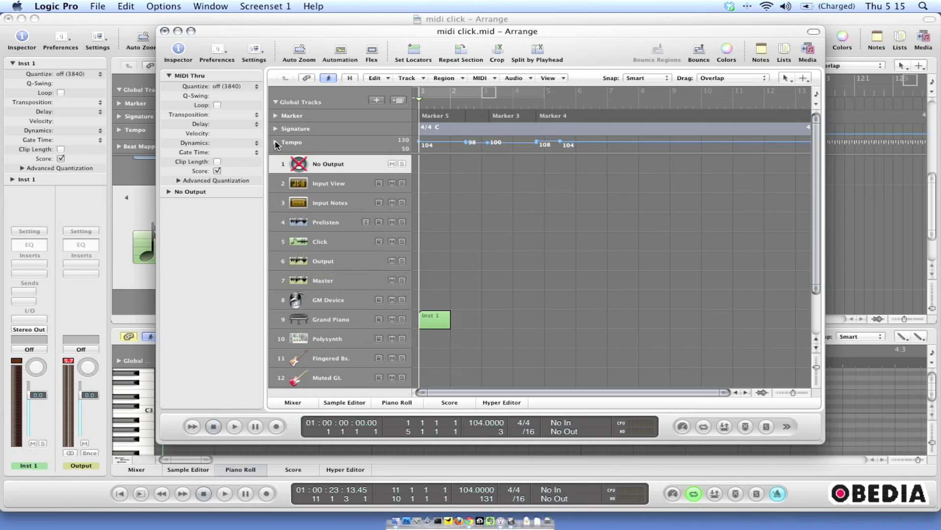
left_click(275, 143)
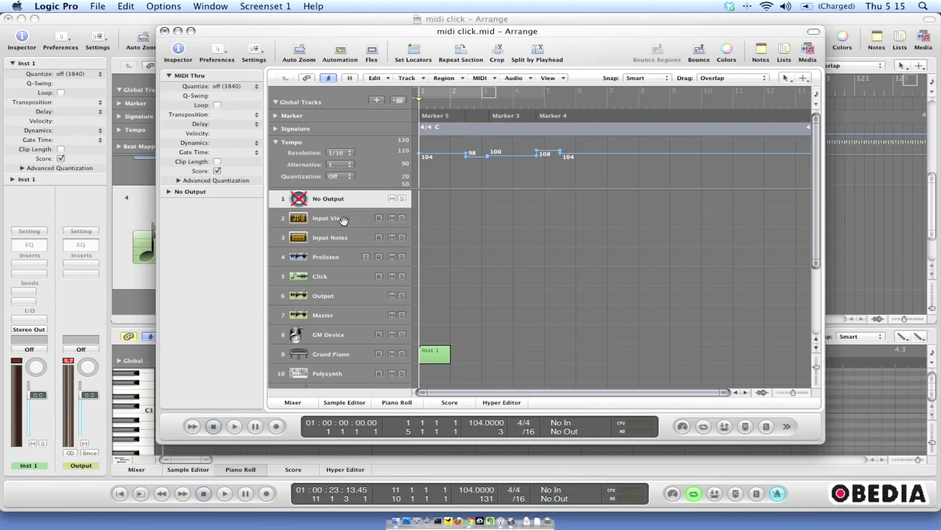
scroll(369, 331, "down", 5)
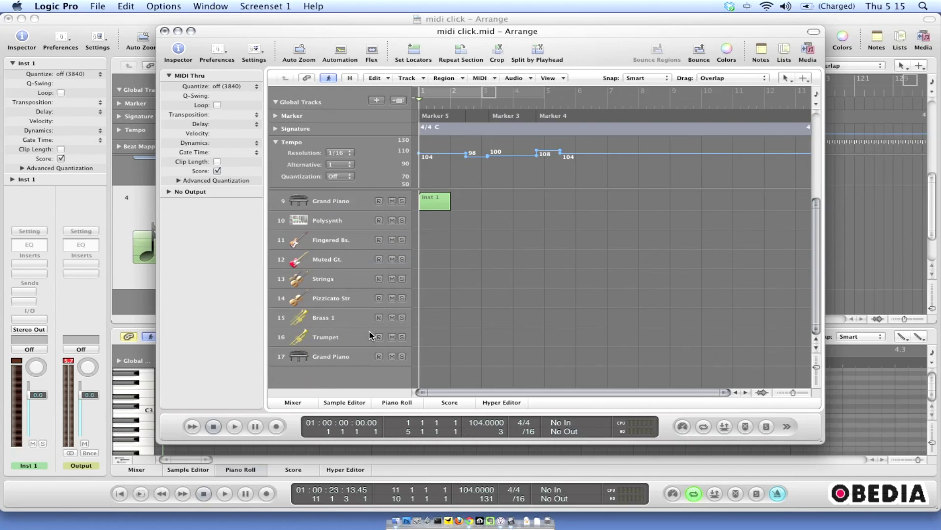
scroll(369, 331, "up", 5)
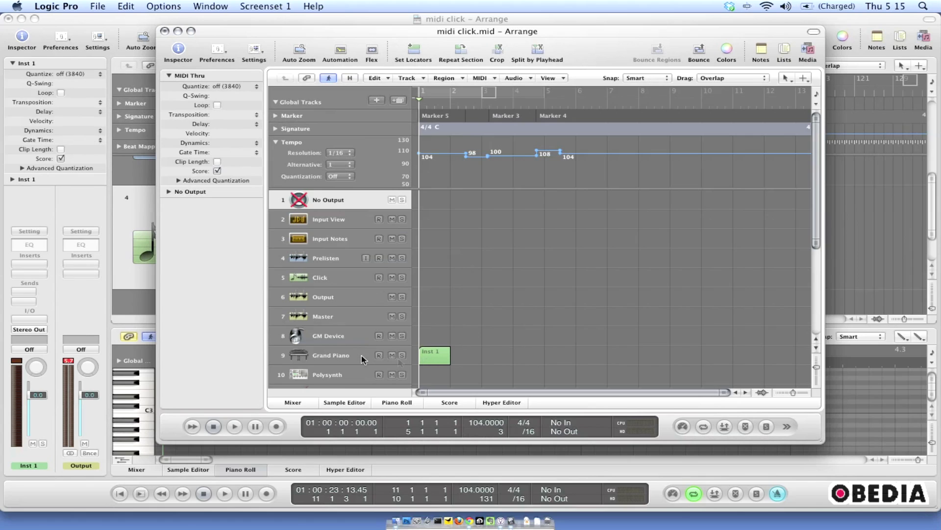
left_click(430, 358)
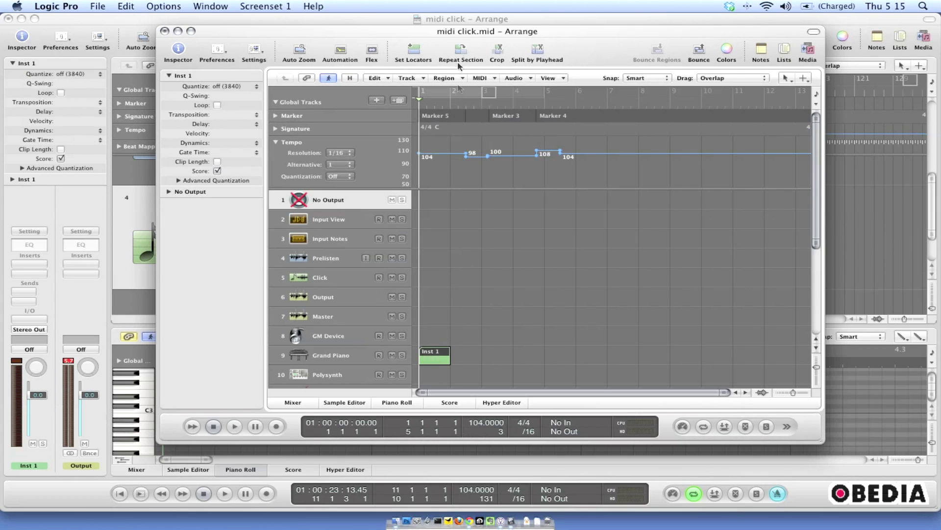
Shift the midi click.mid window left and put the playhead just past bar 2, at tempo 98.
left_click_drag(460, 34, 430, 34)
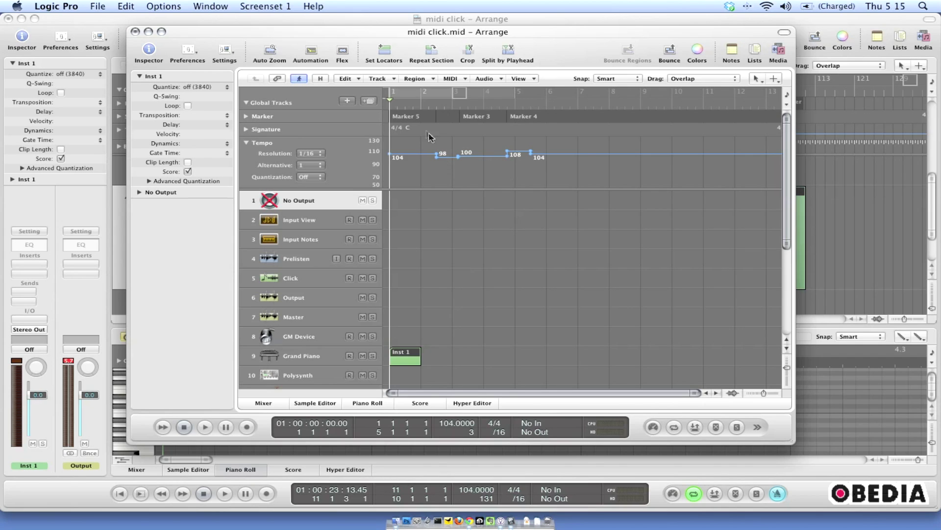
left_click(435, 103)
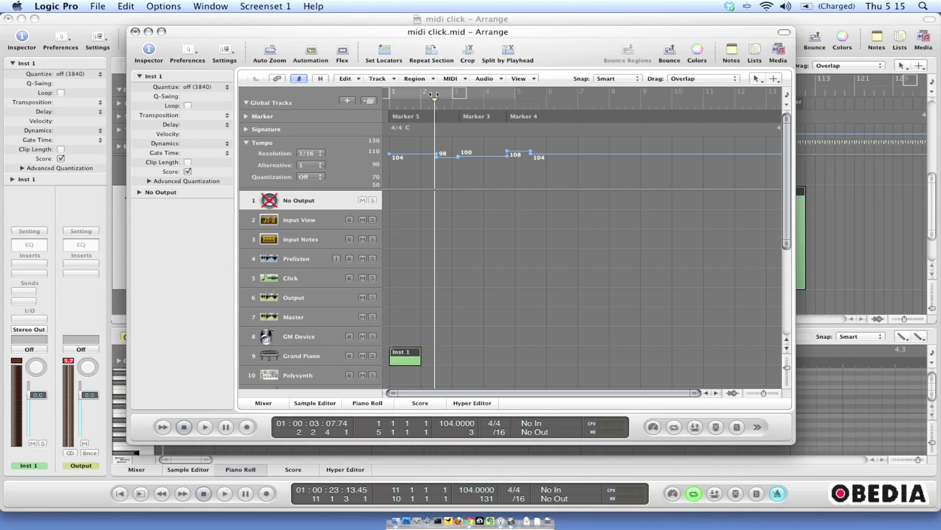